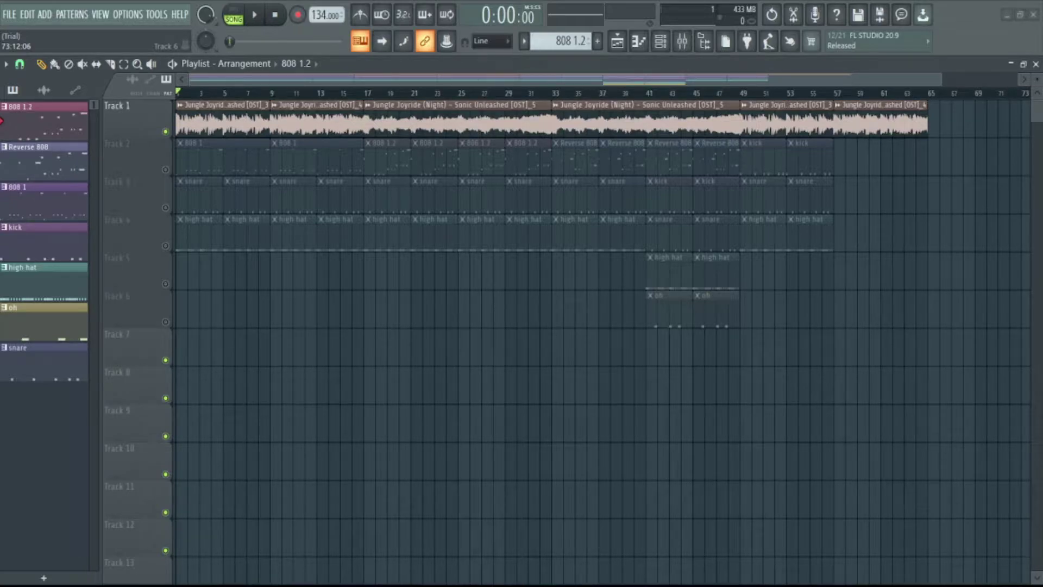
Play the audio sample arrangement on Track 1 from the beginning, with the drum and 808 tracks muted
key("space")
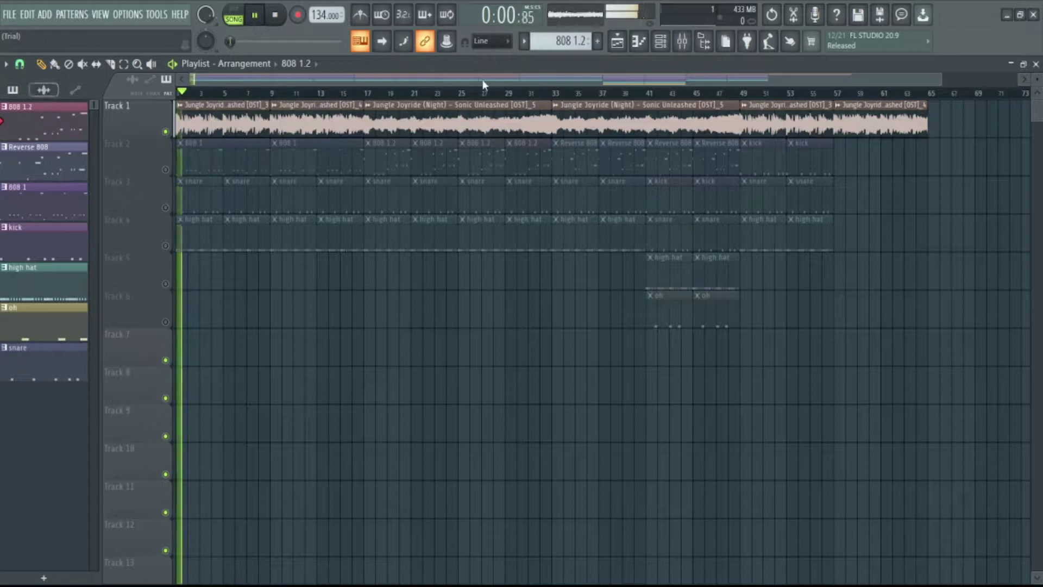
left_click_drag(939, 81, 819, 80)
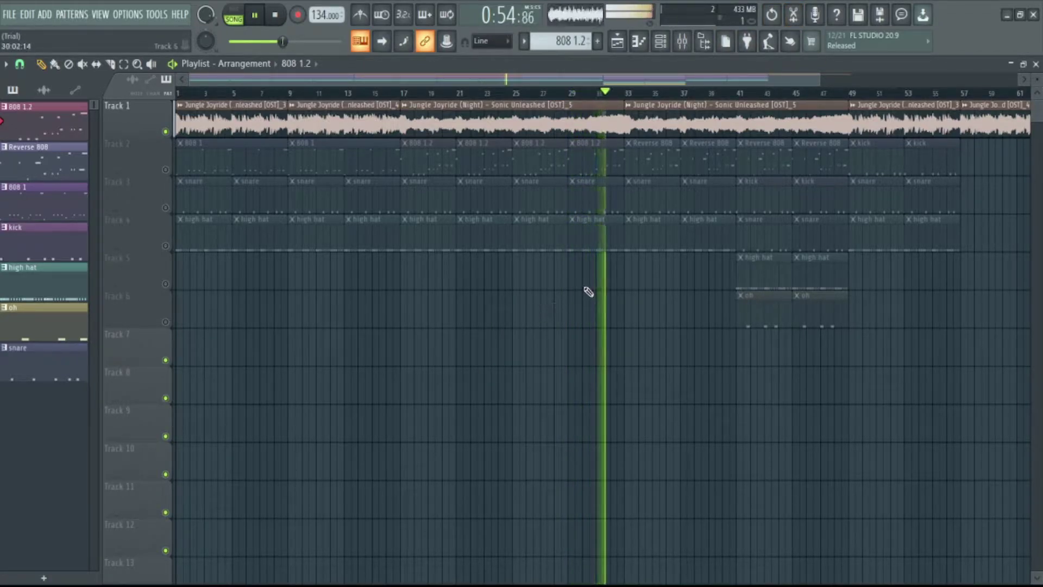
key("space")
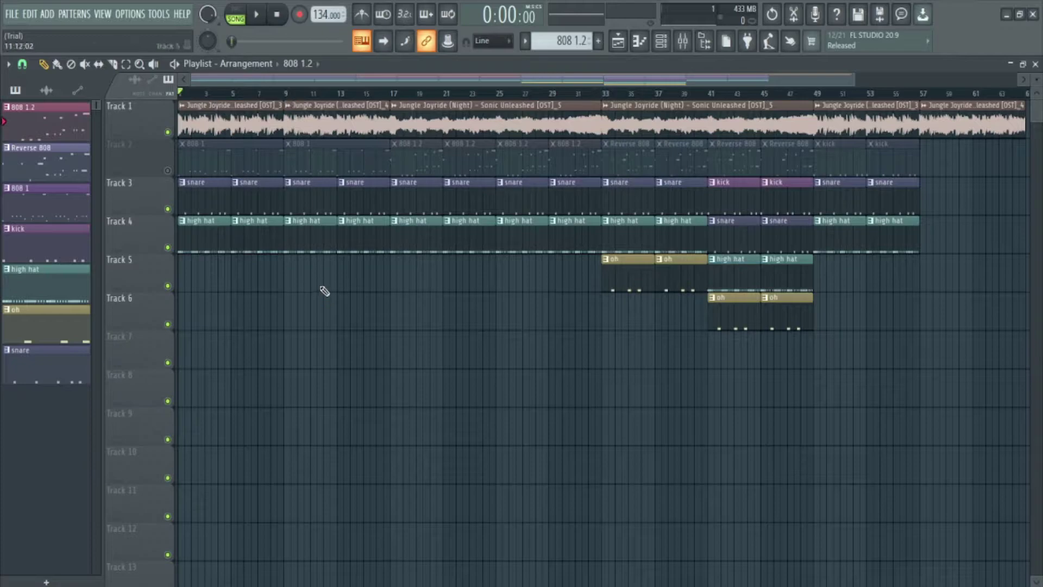
Play the arrangement from bar 9 to hear the snare and high hat patterns over the sample
left_click(289, 95)
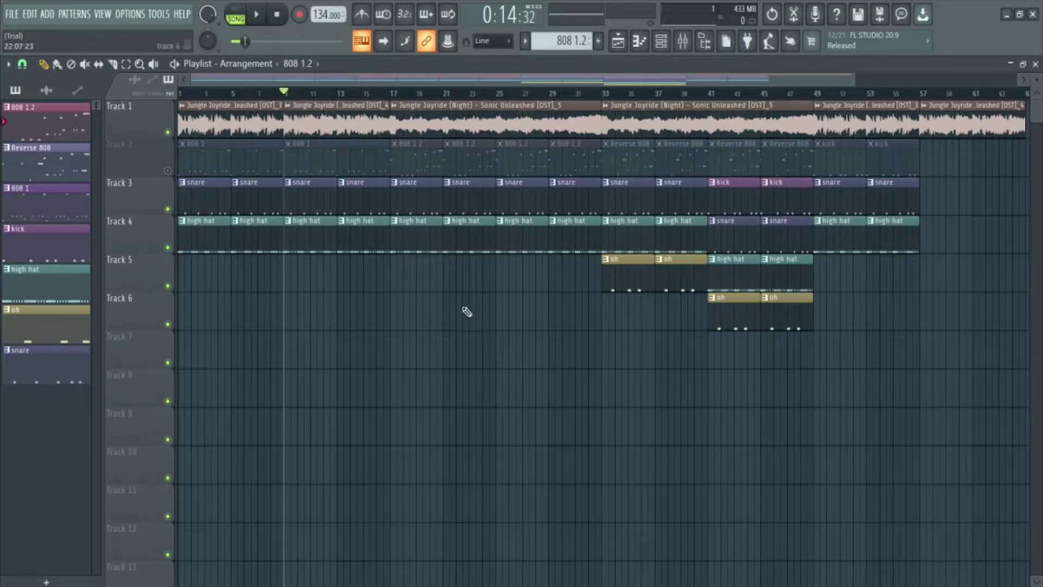
key("space")
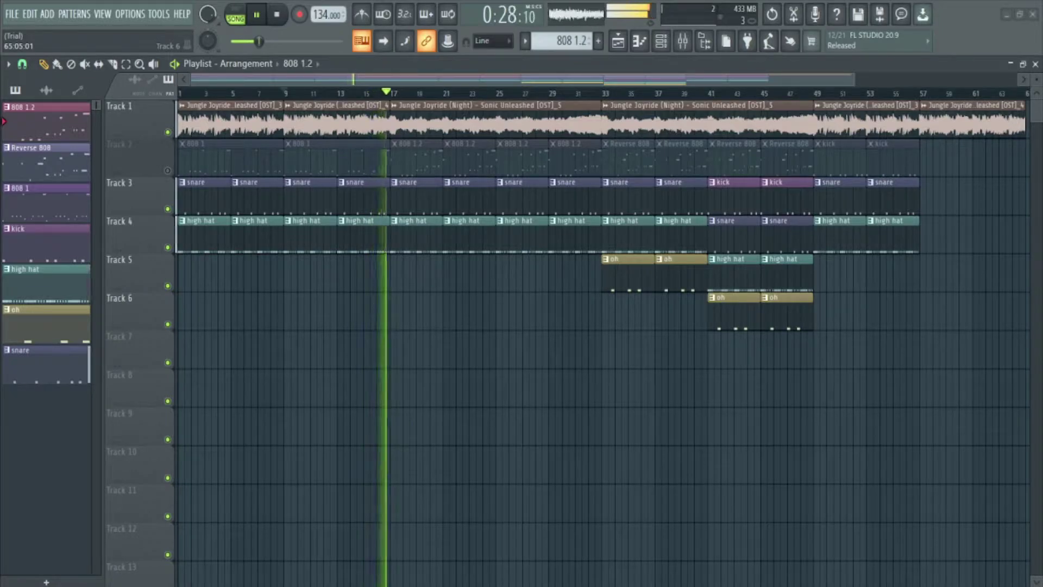
key("space")
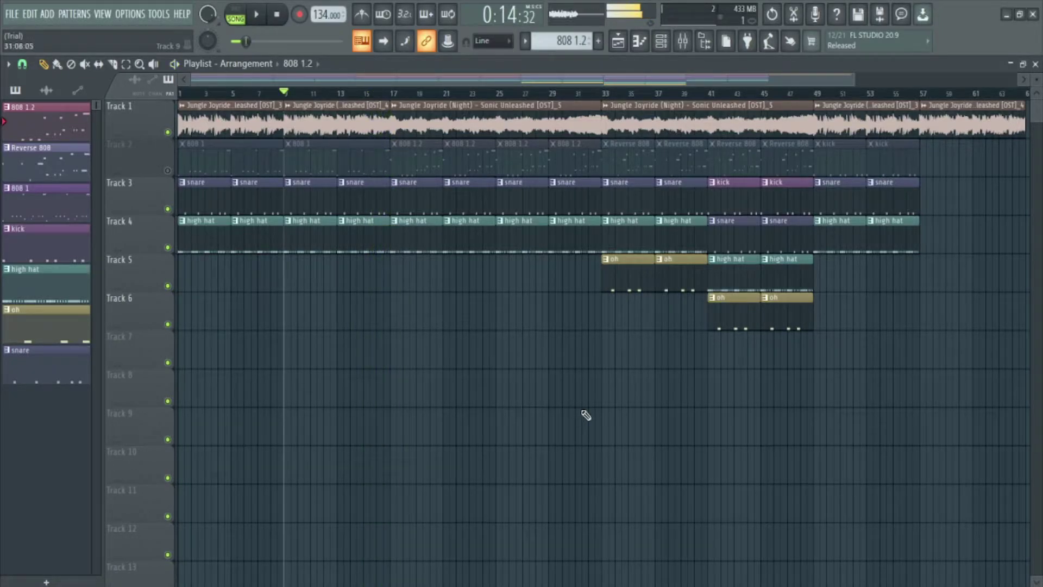
Set the playback position to bar 33, select the oh pattern, and show all channels in the channel rack
left_click(607, 96)
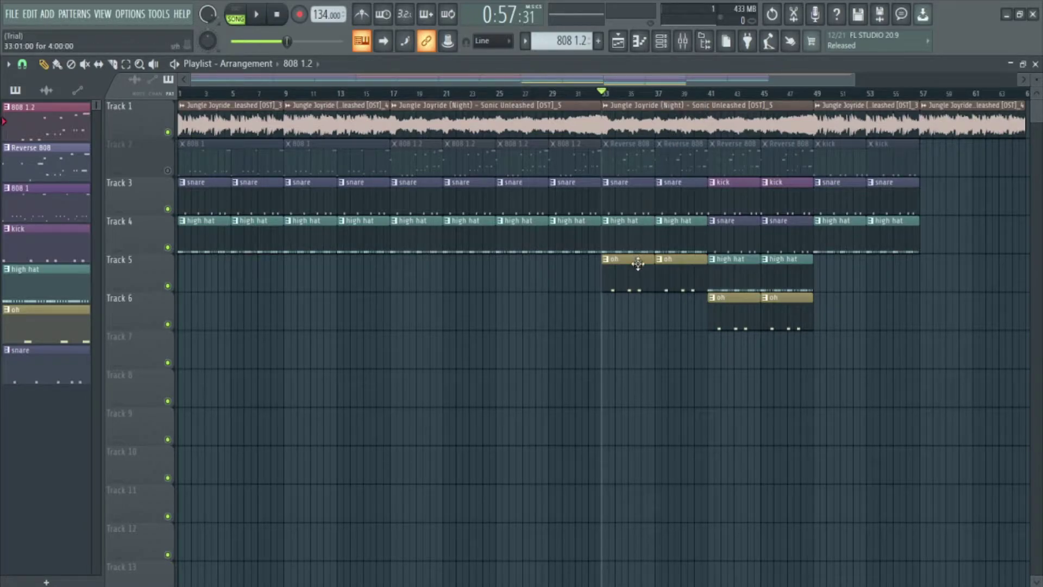
left_click(630, 296)
right_click(629, 298)
left_click(622, 274)
key("c")
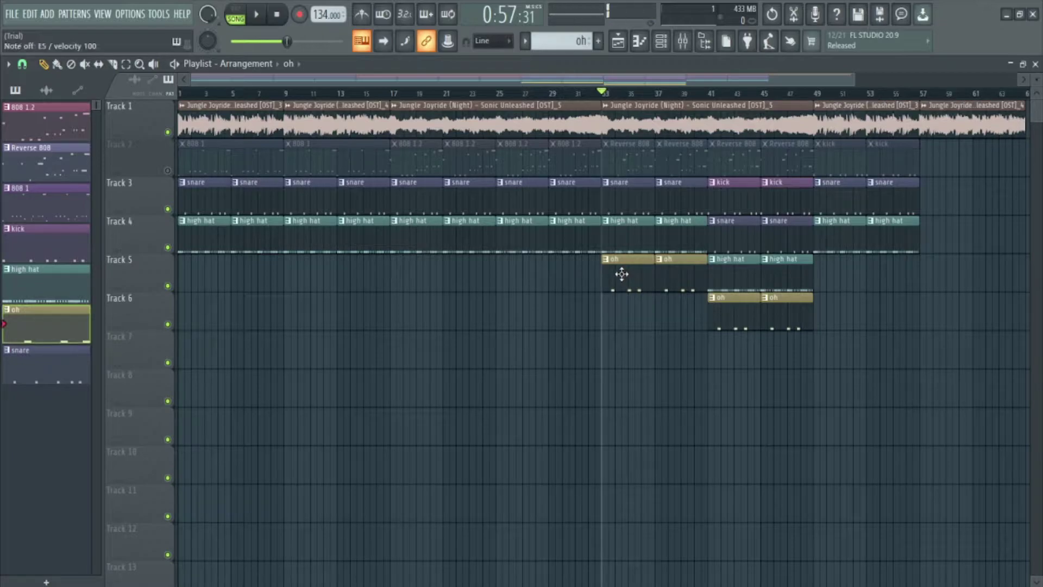
left_click(671, 41)
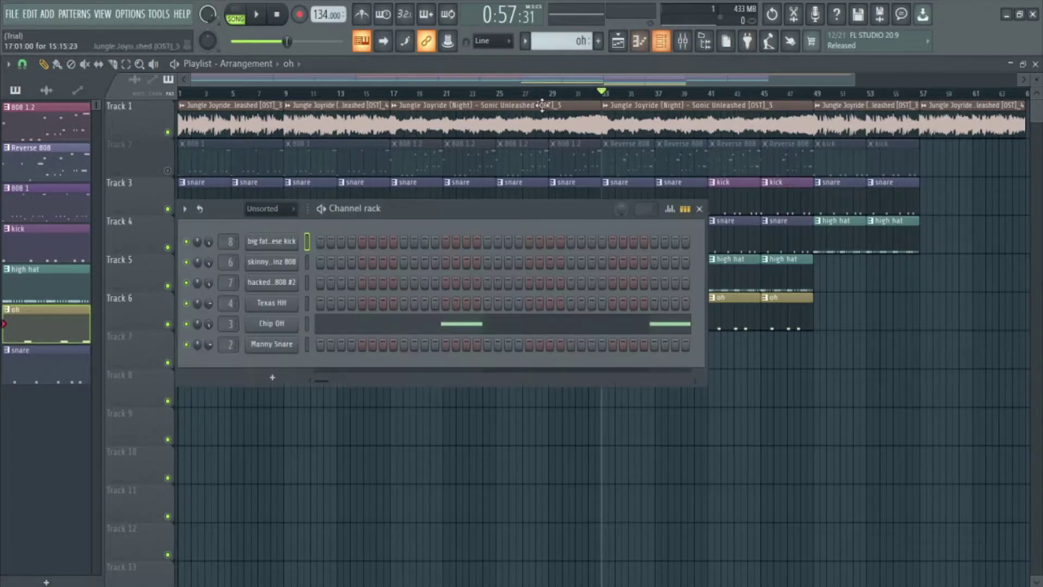
left_click(270, 210)
left_click(275, 219)
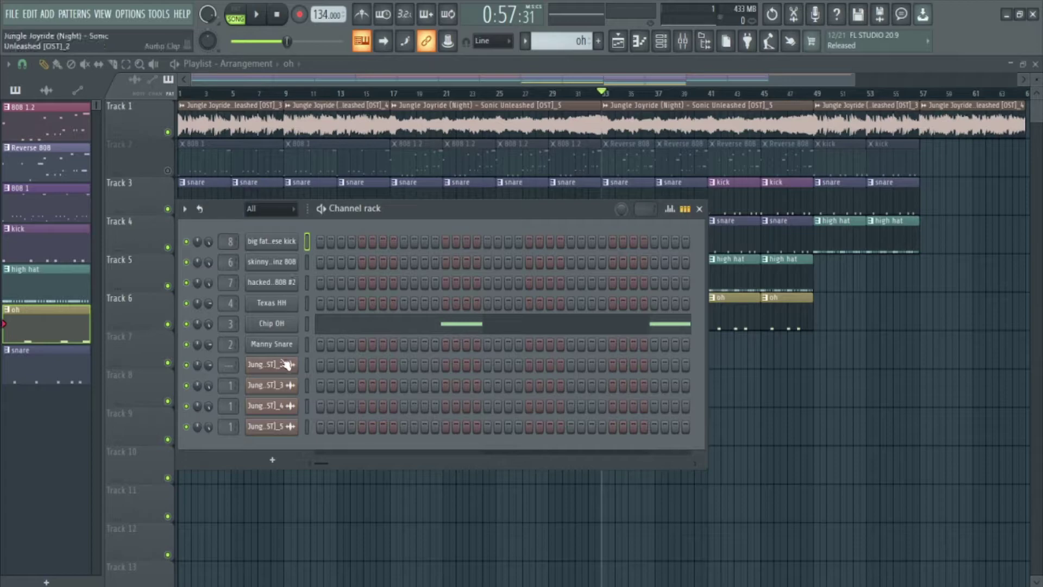
View the Chip OH channel's sampler settings, and play the arrangement from bar 33 to hear the open hats
left_click(283, 324)
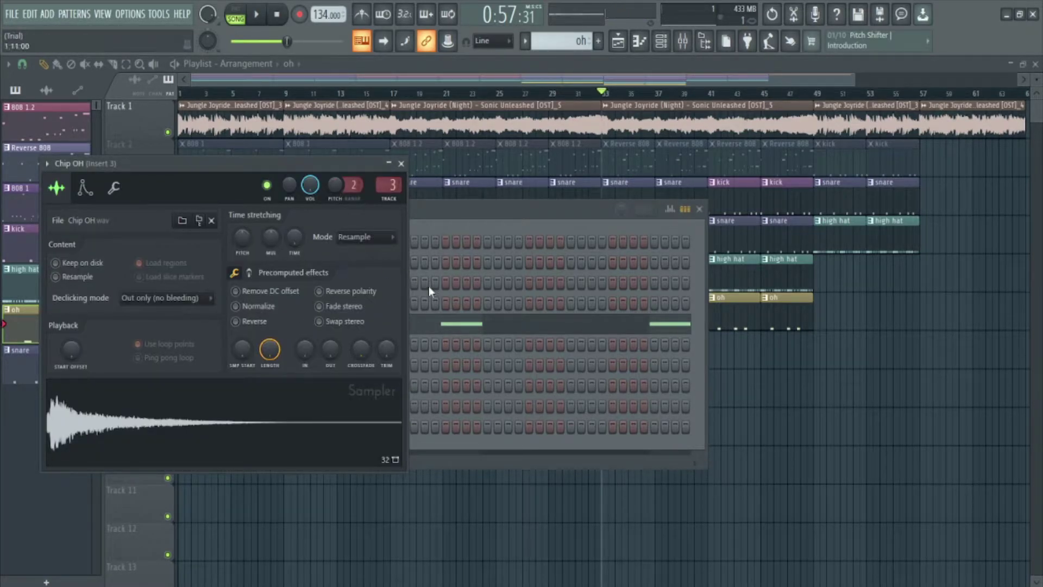
left_click(790, 390)
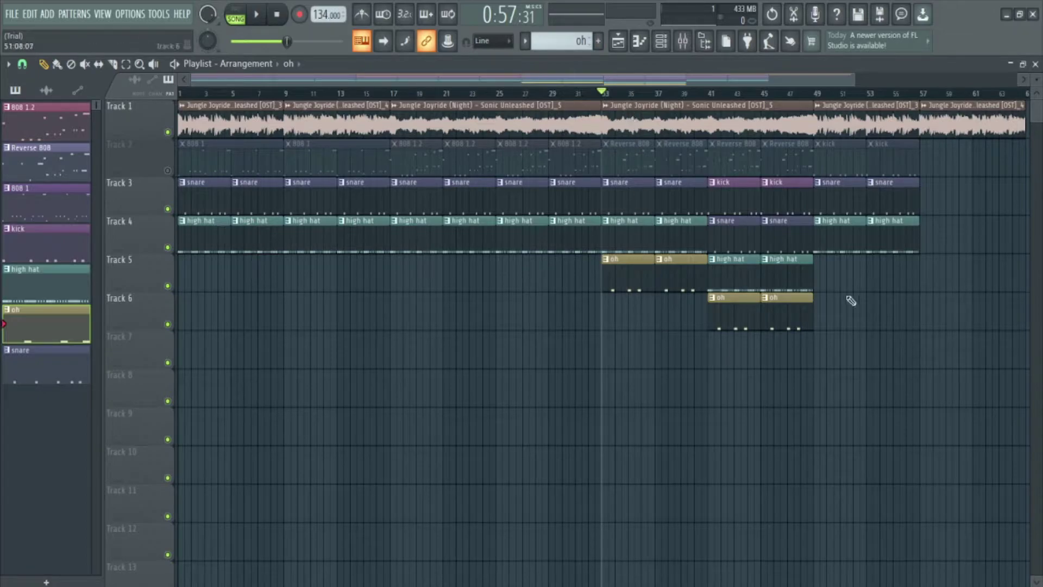
key("space")
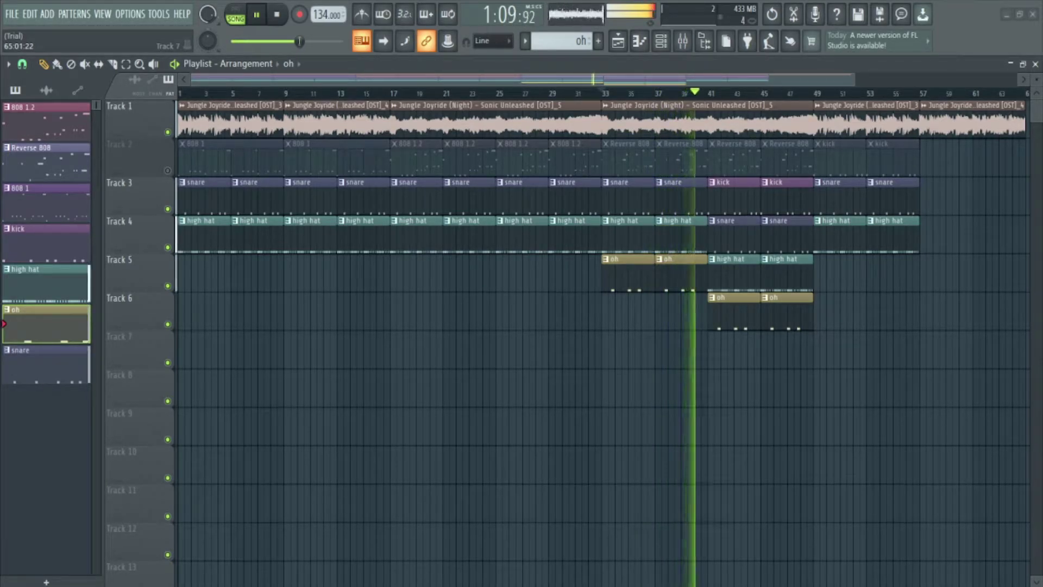
key("space")
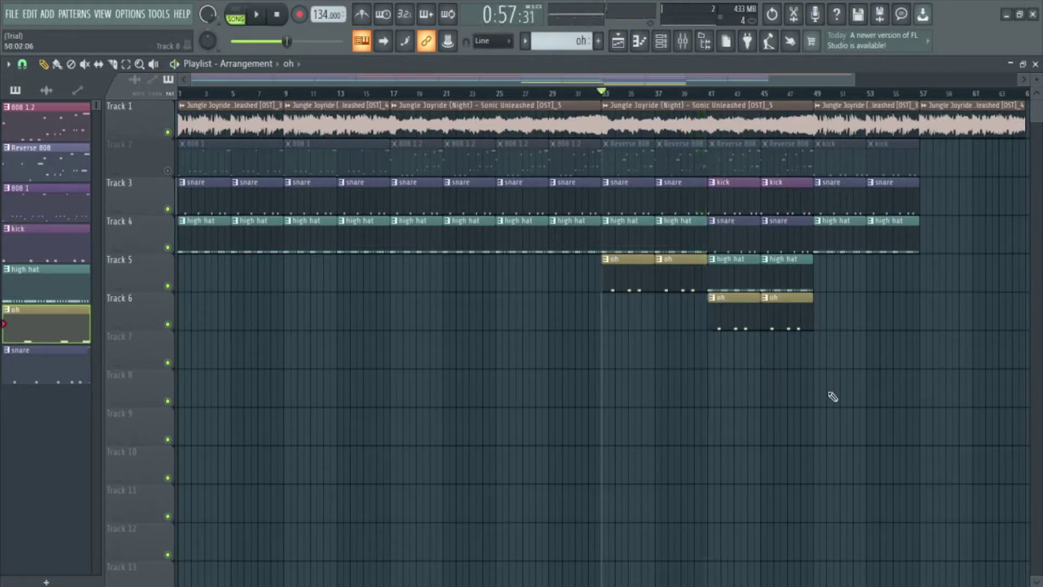
Examine the snare pattern's notes in the piano roll, with the song position back at the start
left_click(212, 196)
left_click_drag(297, 41, 232, 41)
left_click(641, 42)
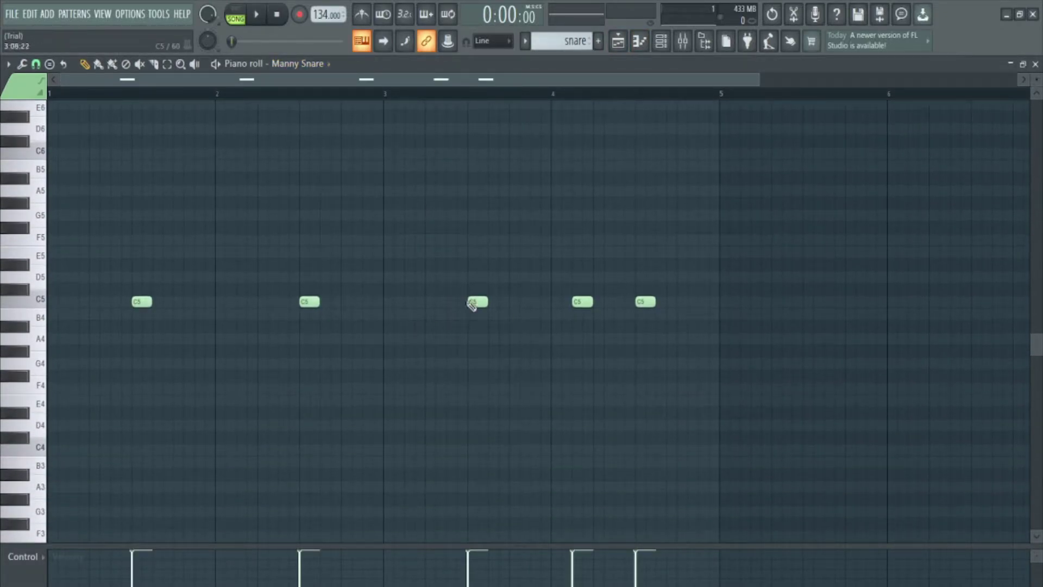
left_click(622, 46)
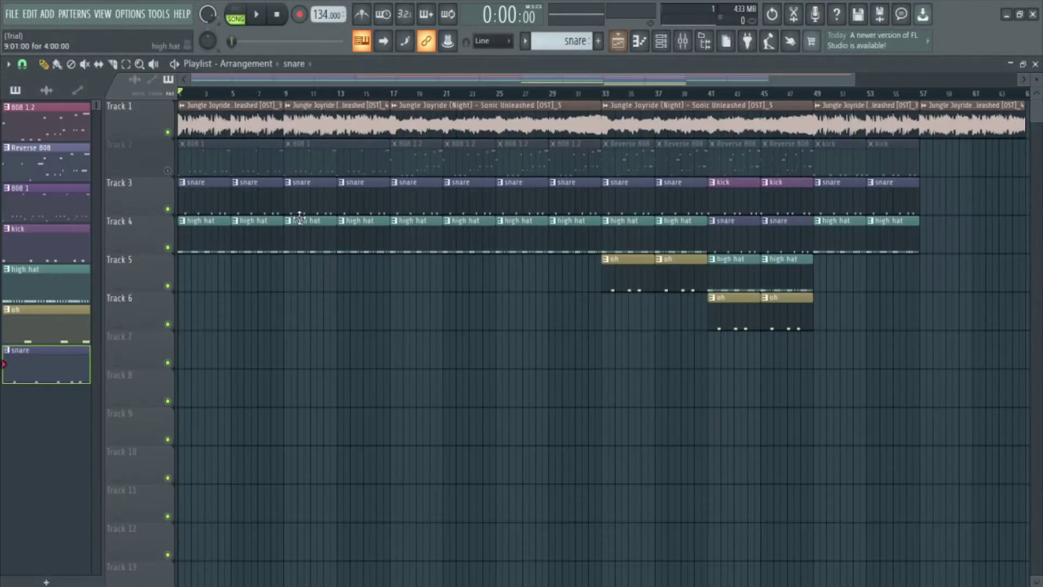
Examine the high hat pattern's Texas HH notes across all four bars in the piano roll
left_click(194, 238)
left_click(640, 44)
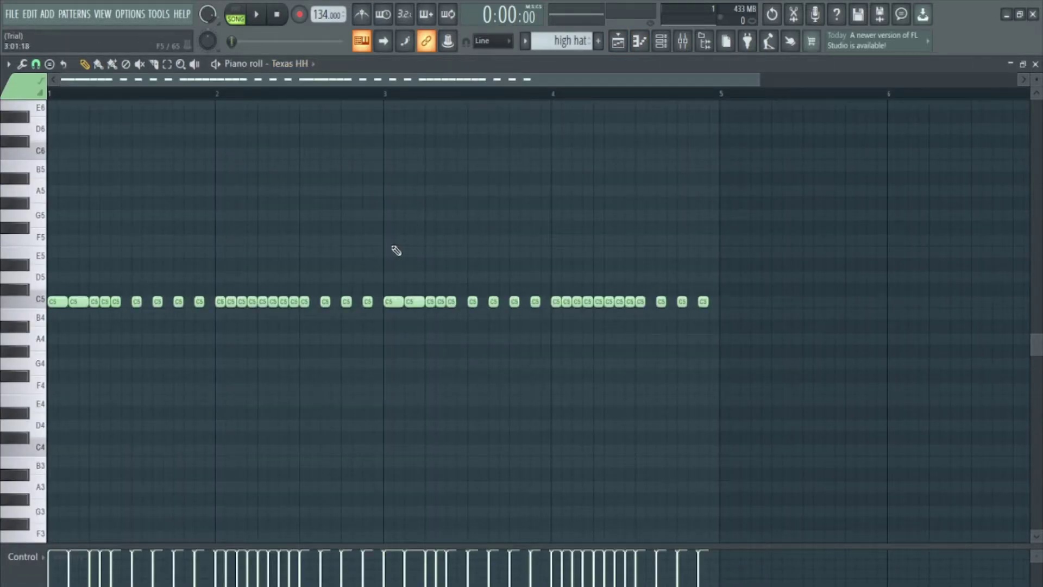
left_click_drag(759, 82, 621, 104)
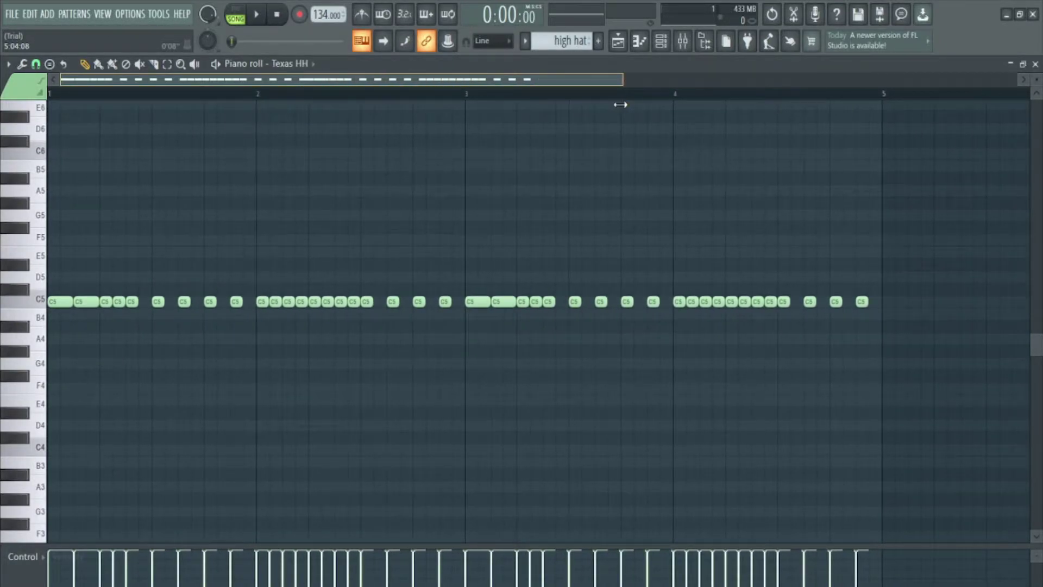
left_click(617, 41)
Select the oh pattern, set the song position to bar 33, and check the pattern in the piano roll
left_click(616, 269)
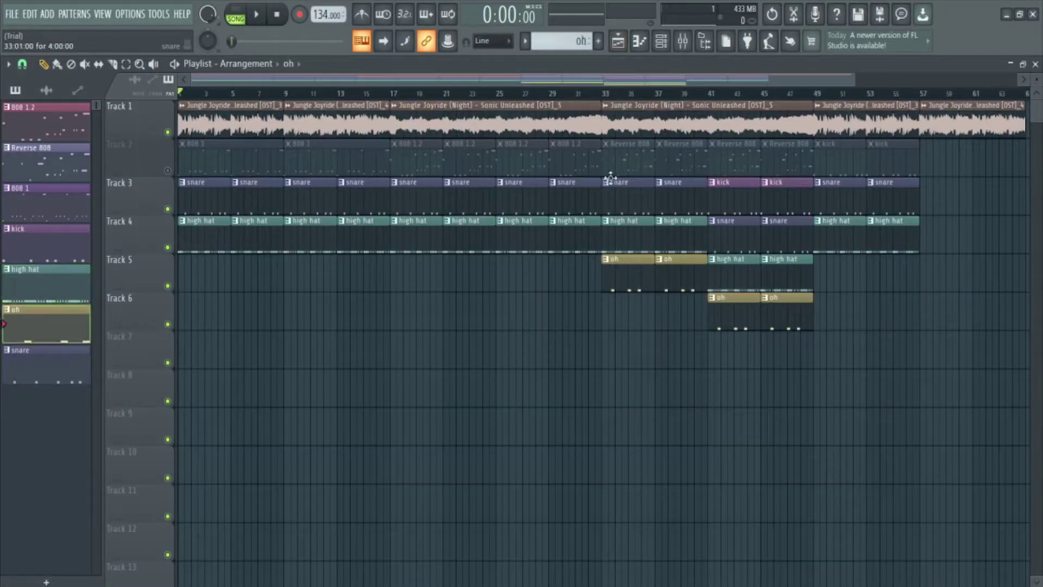
left_click(607, 97)
key("F7")
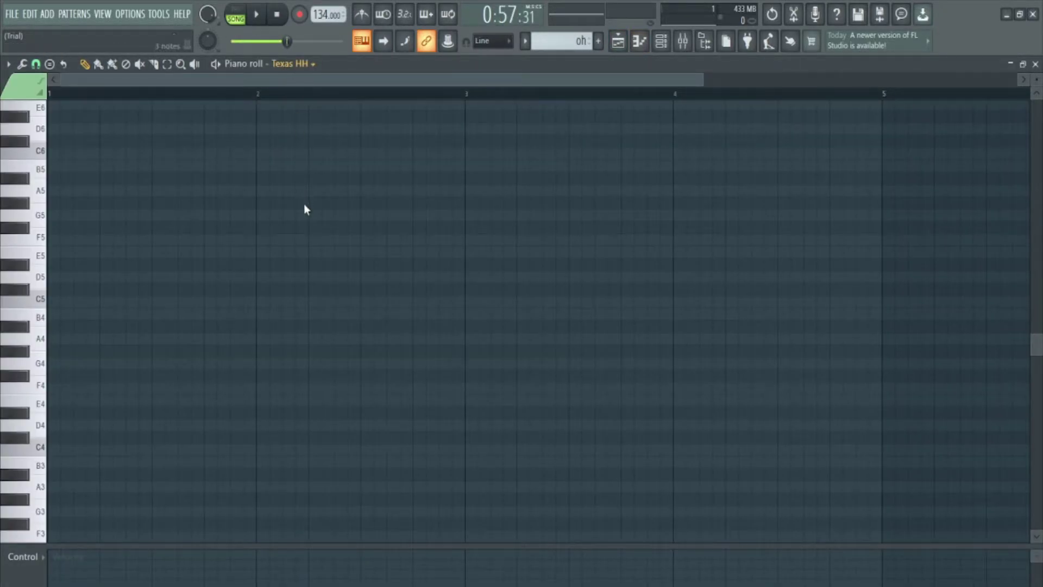
scroll(443, 223, "down", 1)
left_click(617, 44)
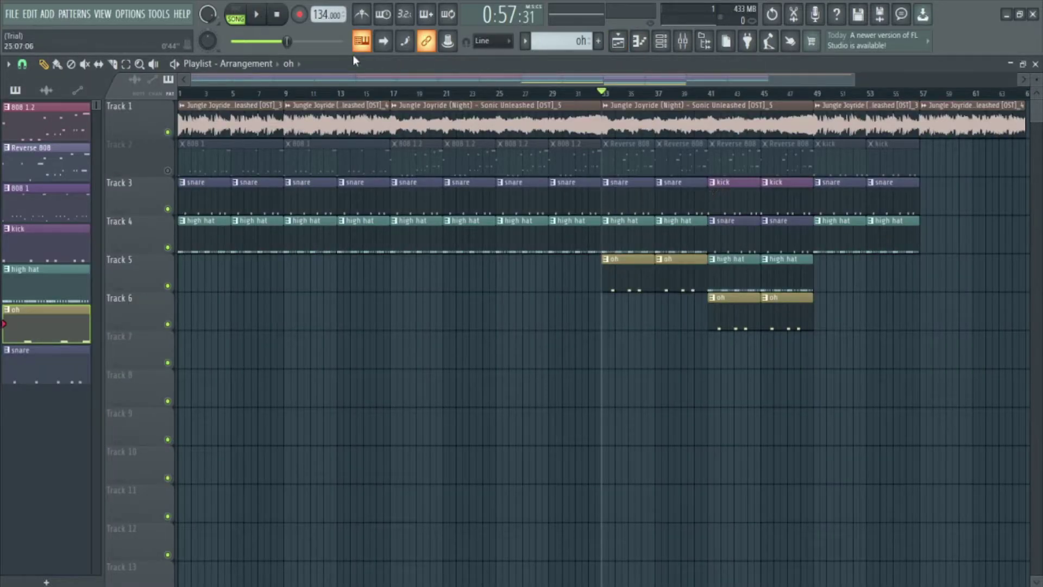
Return the song position to the start, and inspect the Fruity soft clipper on the mixer's Master track
left_click_drag(287, 44, 228, 44)
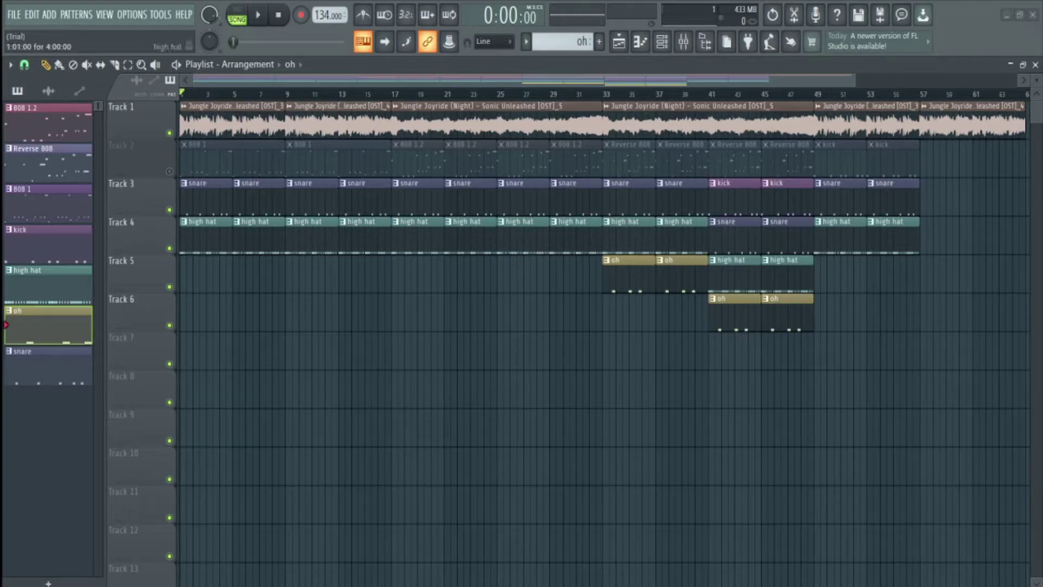
left_click(48, 283)
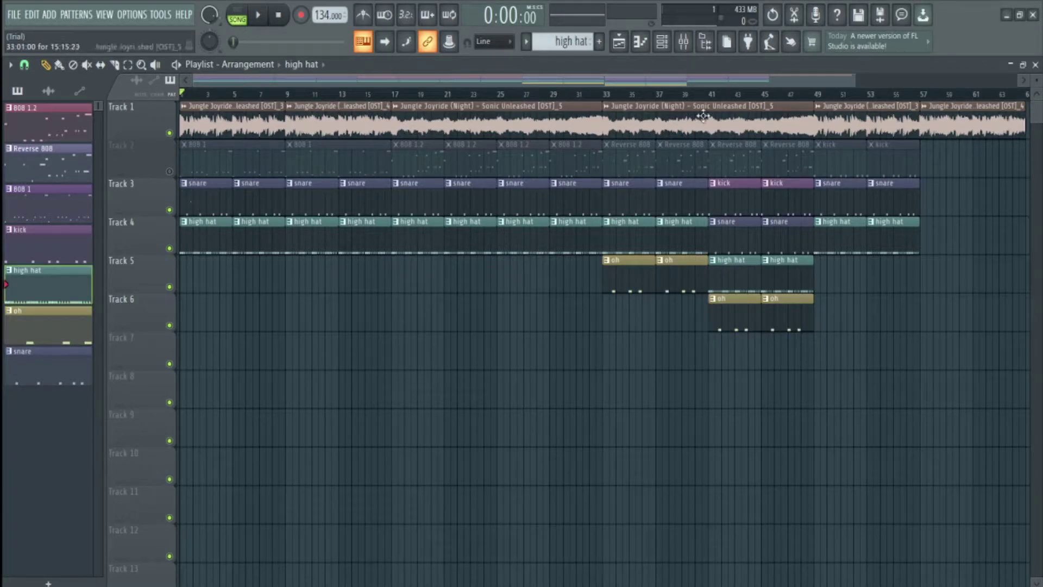
left_click(685, 42)
scroll(61, 234, "right", 2)
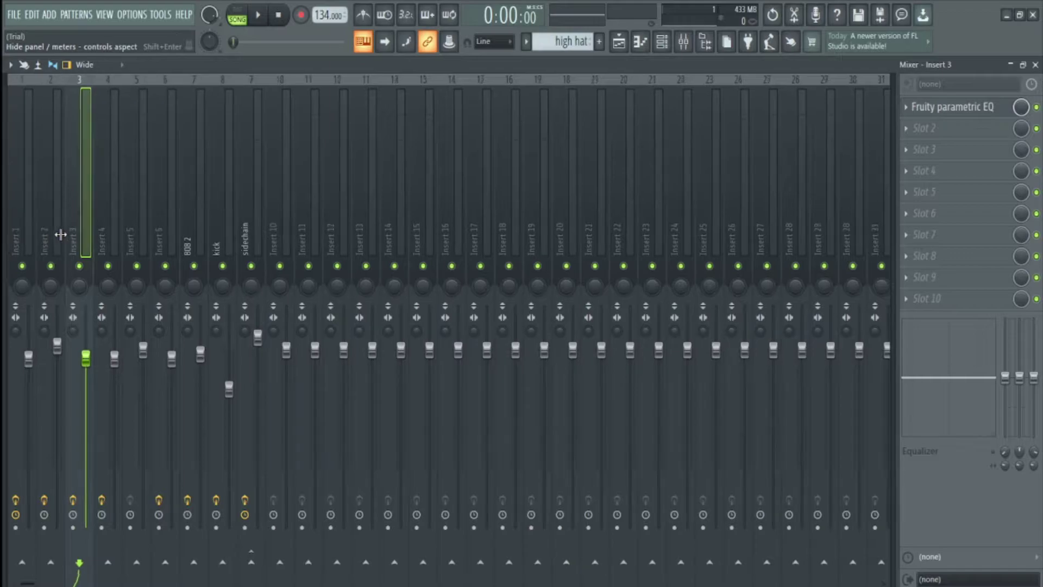
scroll(5, 237, "left", 2)
left_click(48, 206)
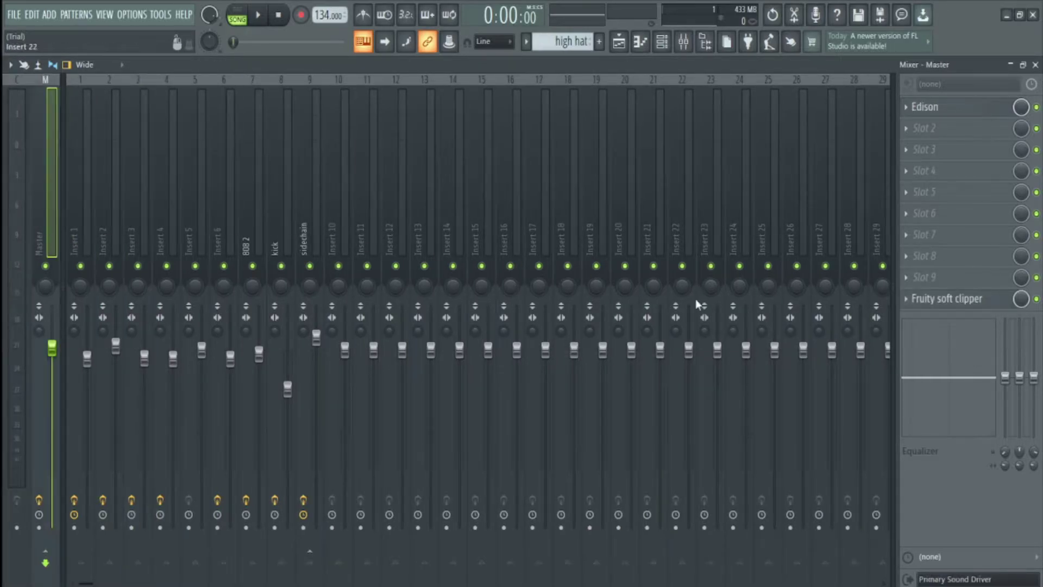
left_click(930, 304)
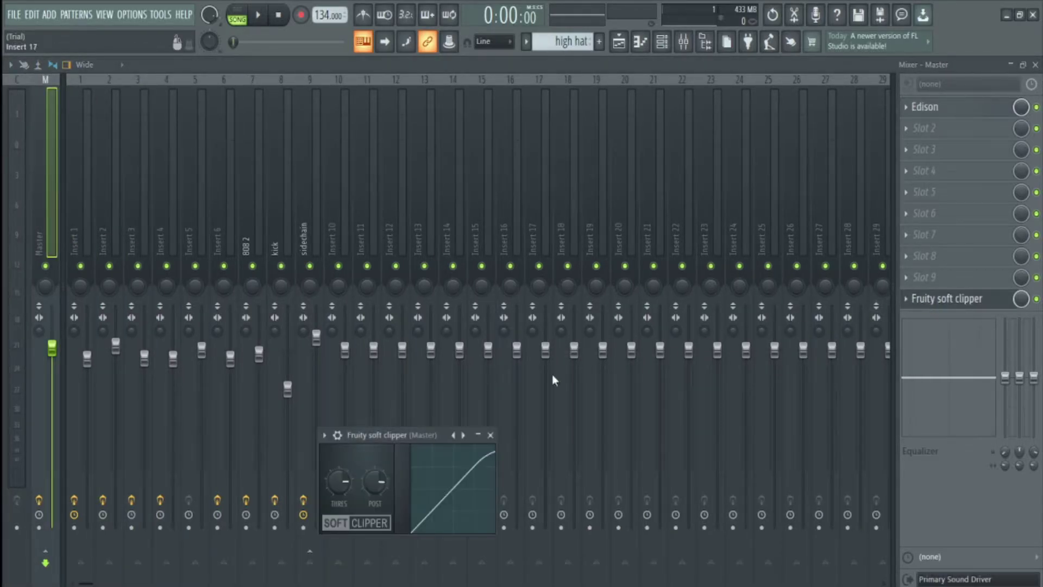
left_click(494, 434)
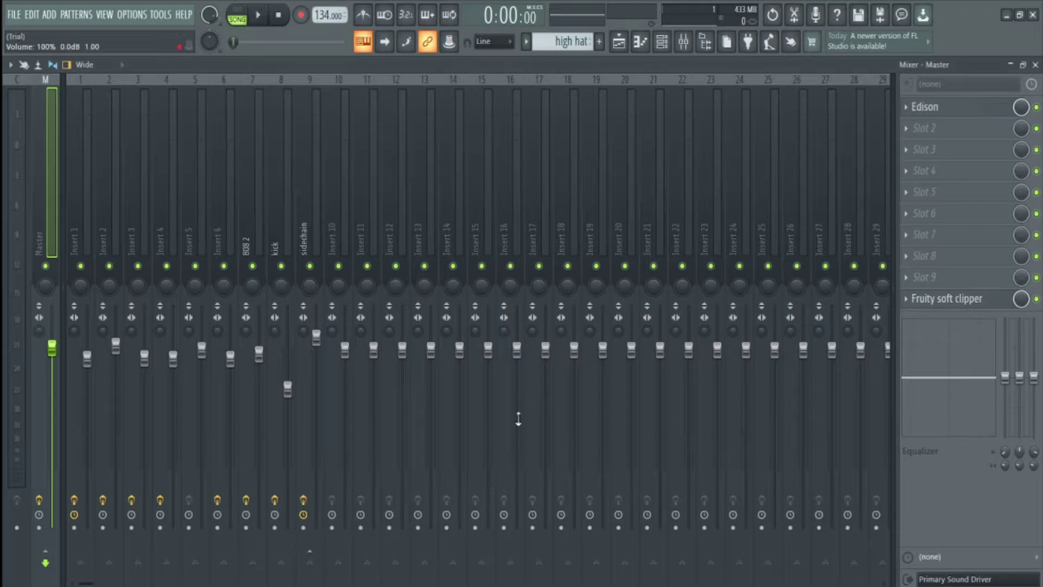
Examine the effect slots of the Insert 1, Insert 2, kick and sidechain mixer tracks
left_click(89, 242)
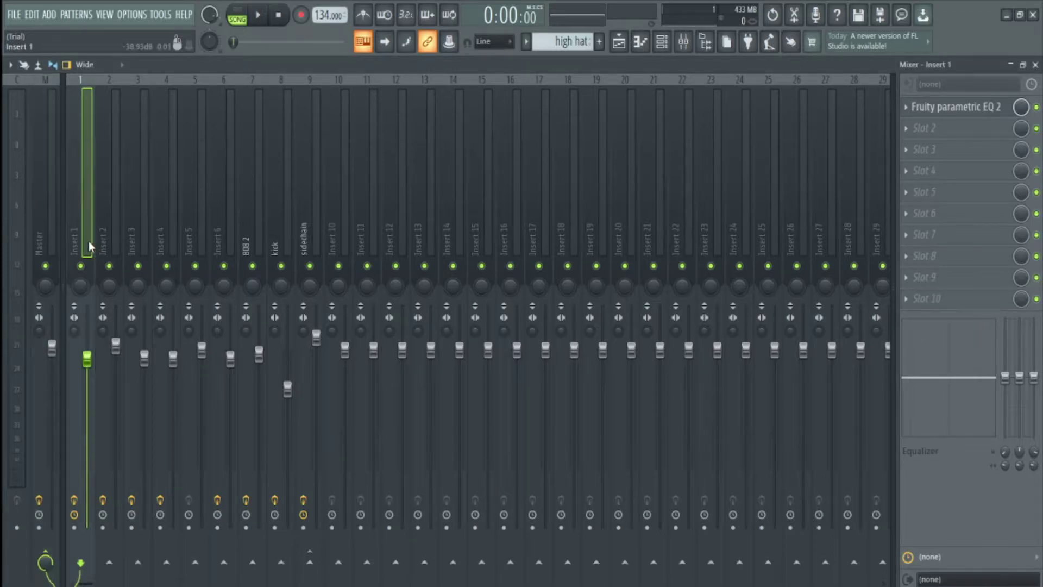
left_click(115, 234)
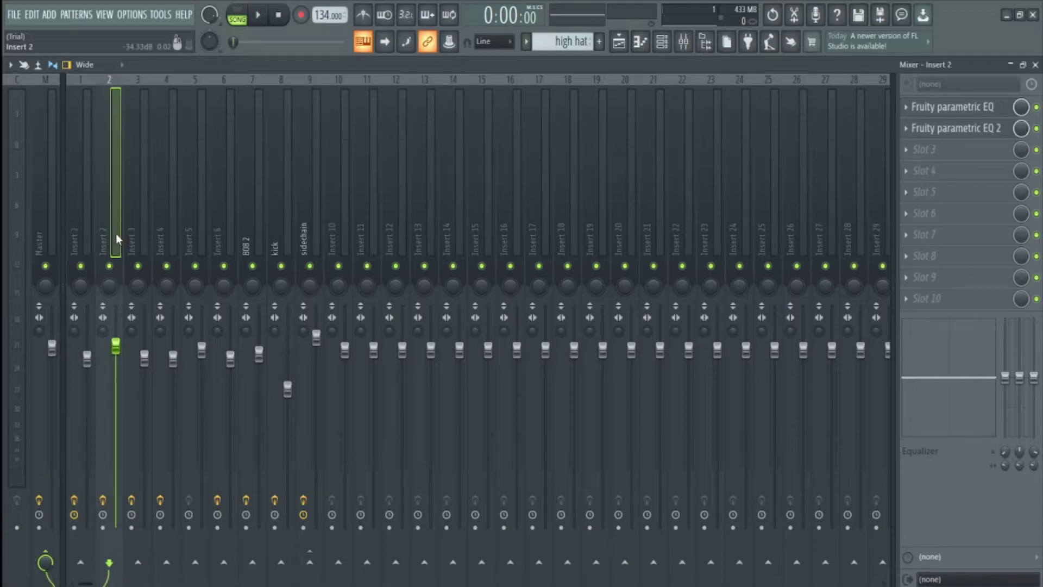
left_click(287, 242)
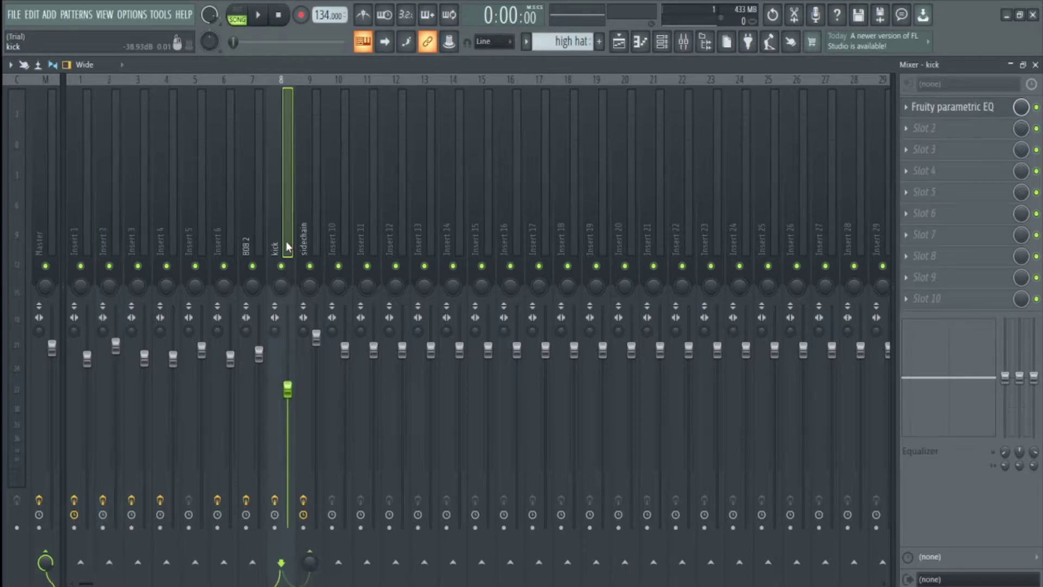
left_click(312, 231)
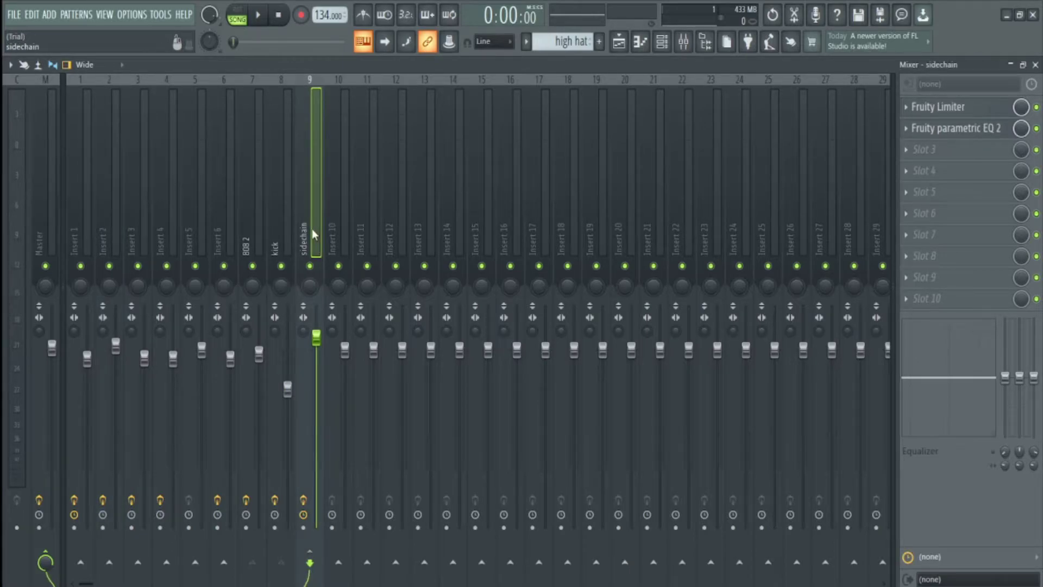
left_click(291, 228)
left_click(311, 230)
Check Insert 5's effect slots and inspect the Fruity parametric EQ on Insert 4
left_click(211, 237)
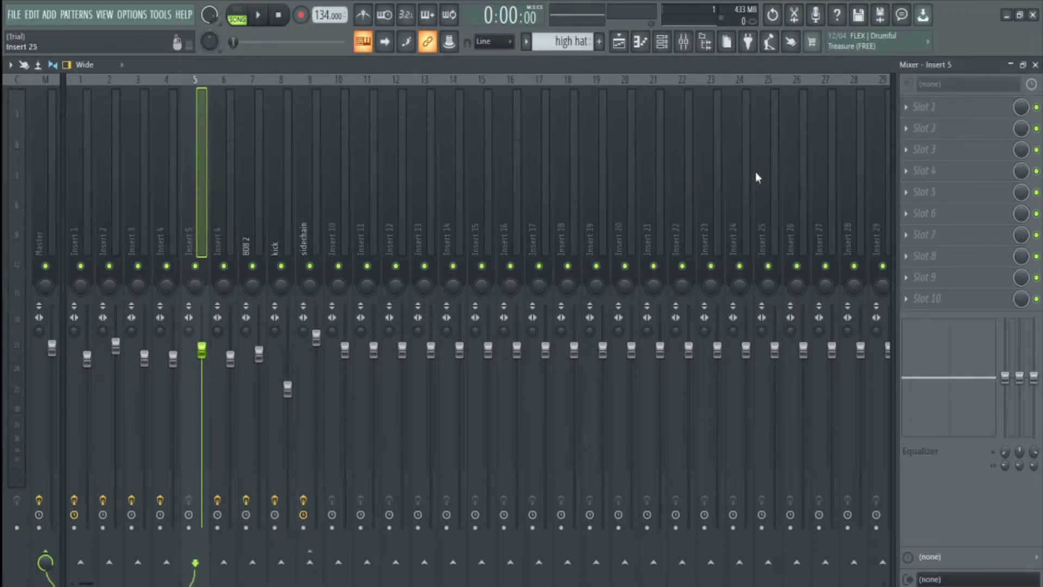
left_click(174, 226)
left_click(949, 110)
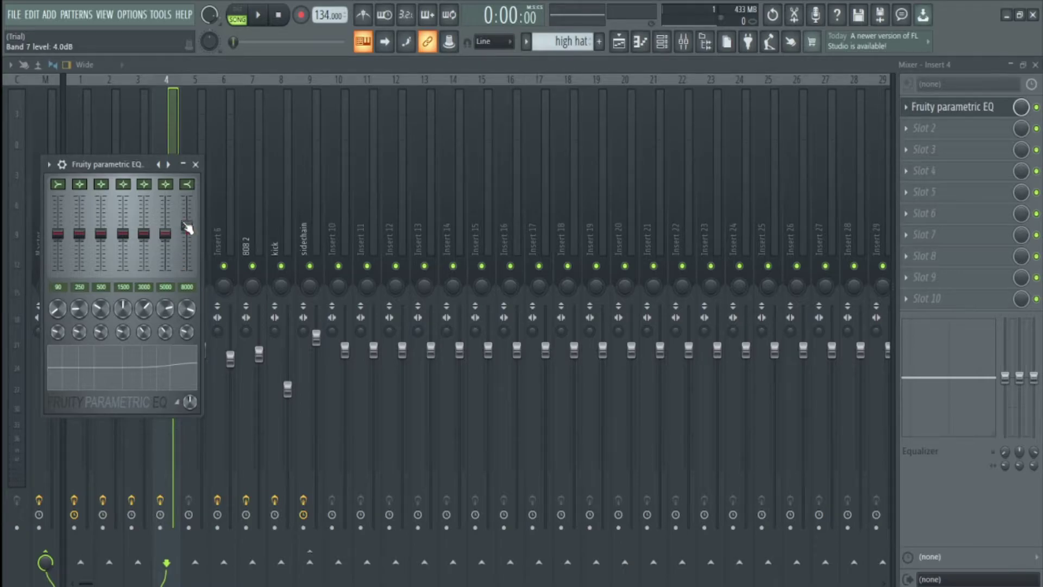
left_click(195, 164)
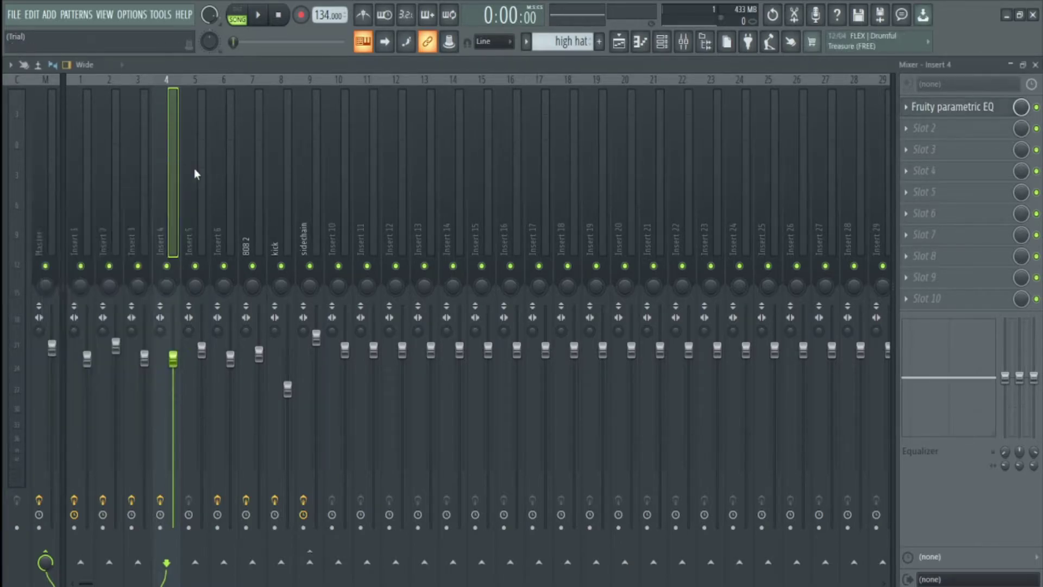
Compare the mixer routing and effects of the 808 2, kick and sidechain tracks
left_click(259, 235)
left_click(311, 229)
left_click(254, 229)
left_click(312, 231)
left_click(258, 235)
left_click(288, 231)
left_click(307, 231)
left_click(259, 232)
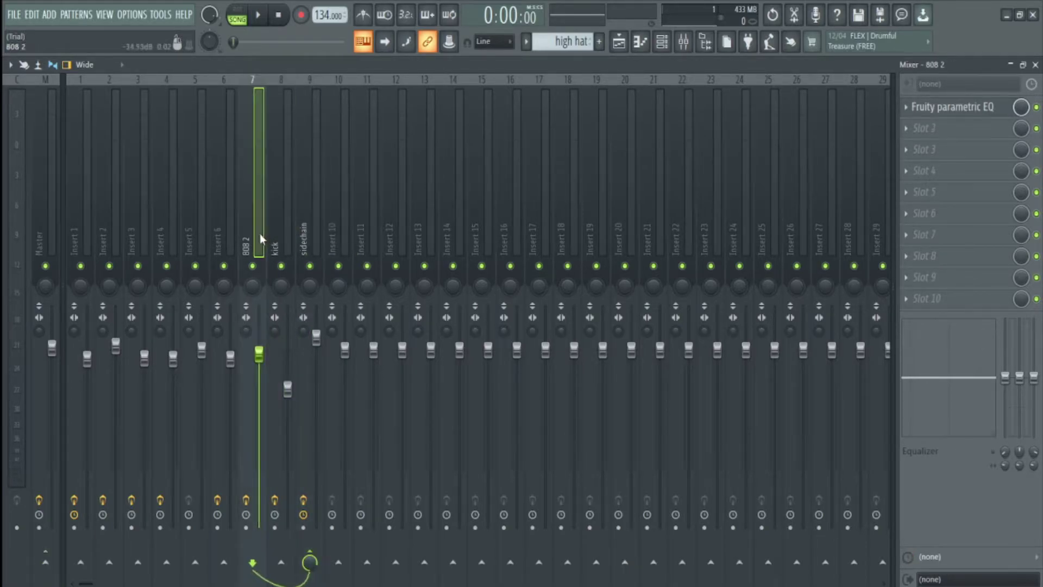
Check where the kick and 808 2 mixer tracks send their signals
left_click(289, 247)
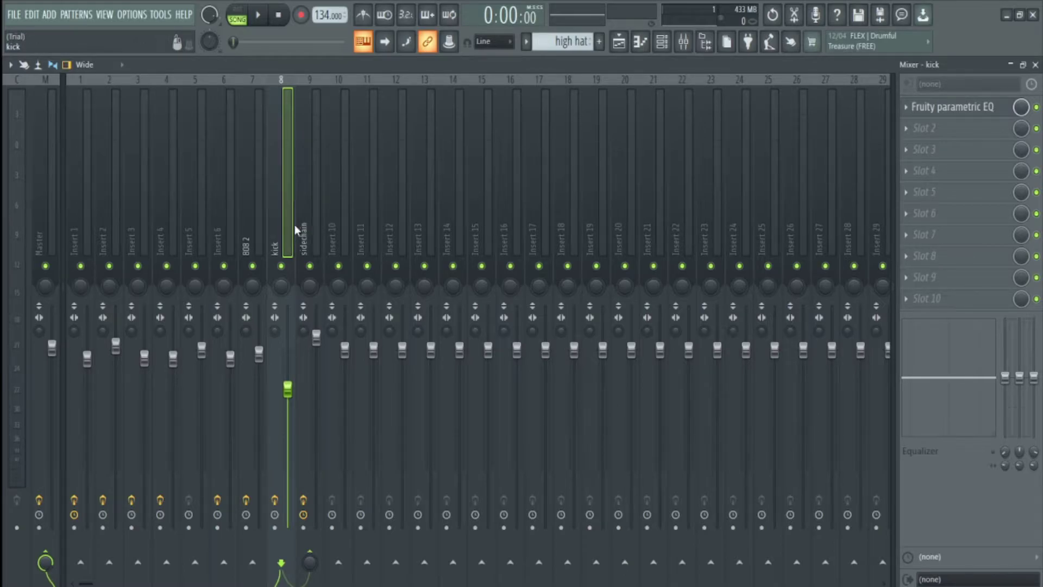
left_click(257, 242)
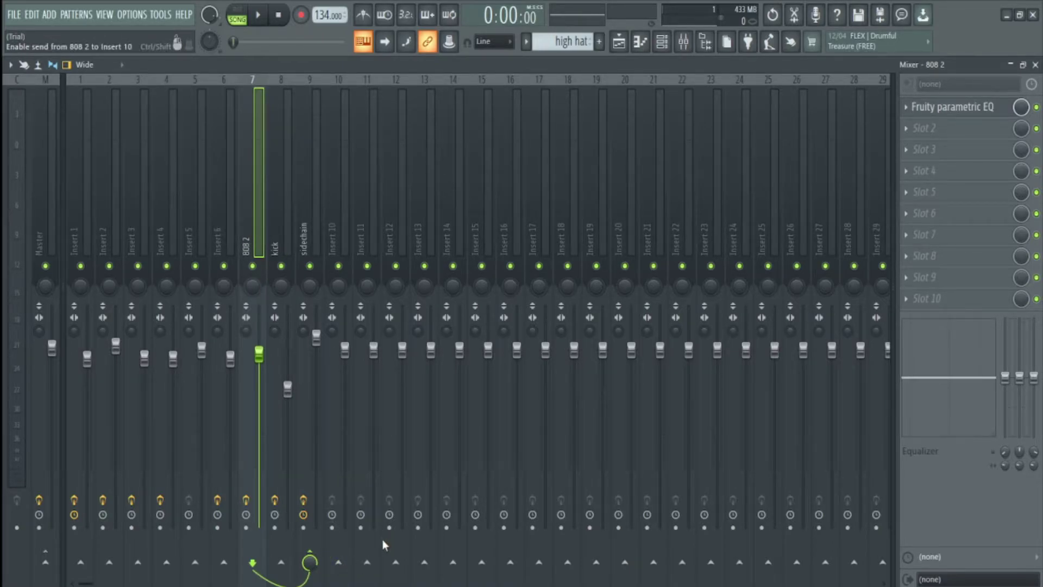
left_click(291, 245)
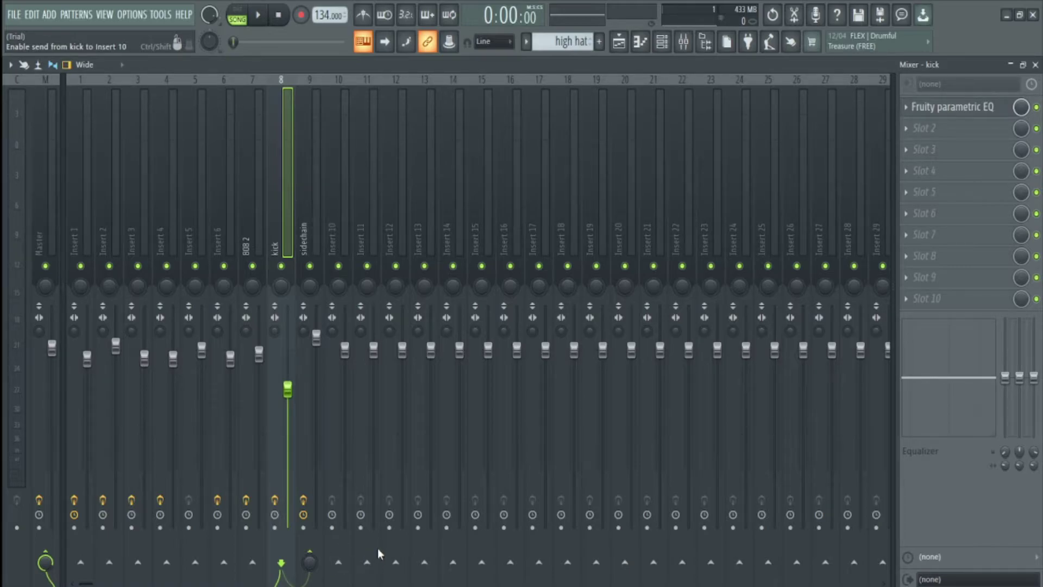
Inspect the sidechain mixer track's Fruity Limiter, including its compressor threshold and sidechain input number
left_click(316, 237)
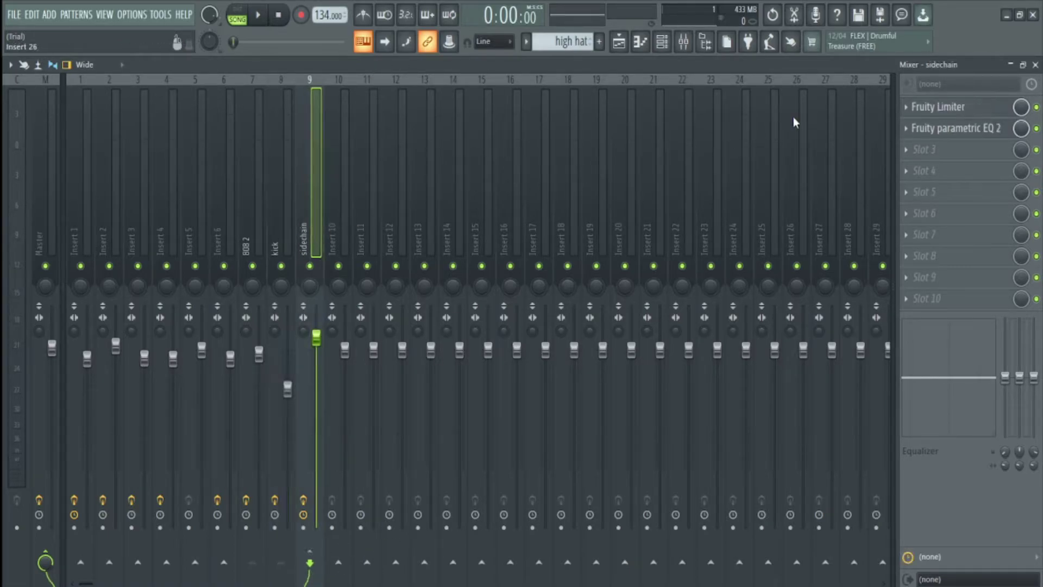
left_click(954, 111)
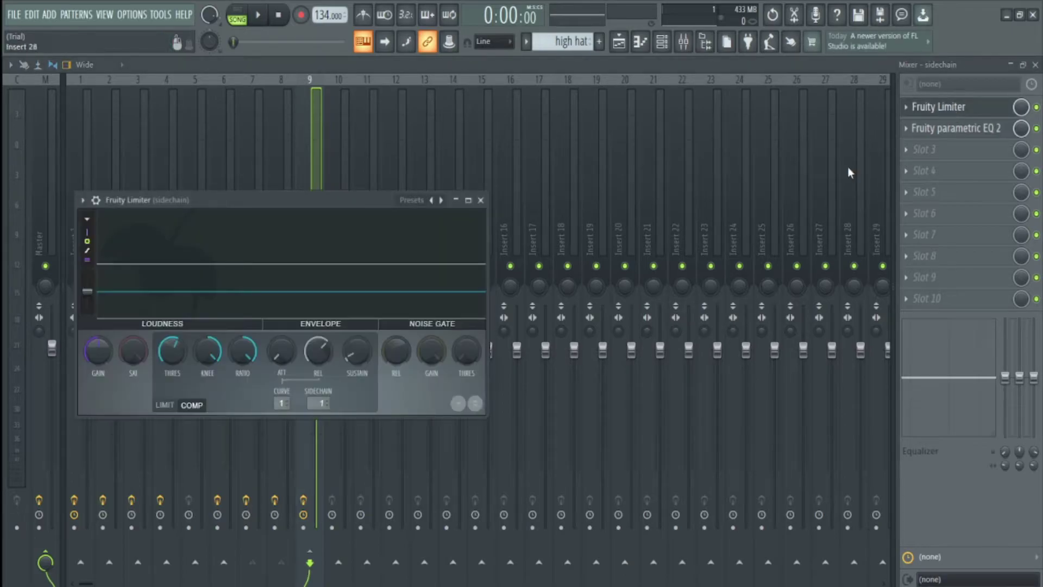
left_click_drag(282, 203, 447, 137)
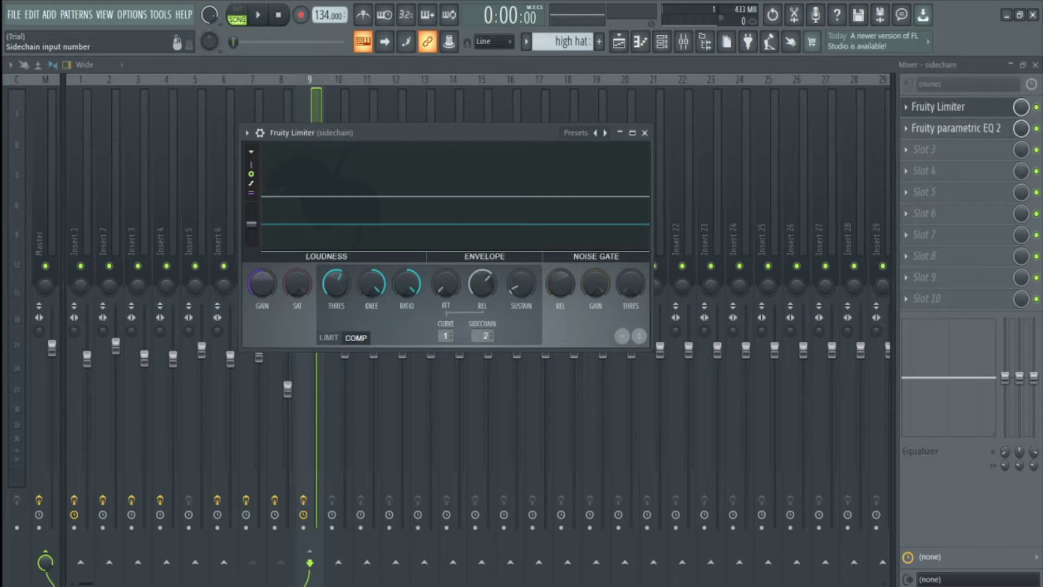
mouse_move(416, 129)
left_mouse_down()
mouse_move(612, 152)
mouse_move(536, 112)
mouse_move(426, 113)
left_mouse_up()
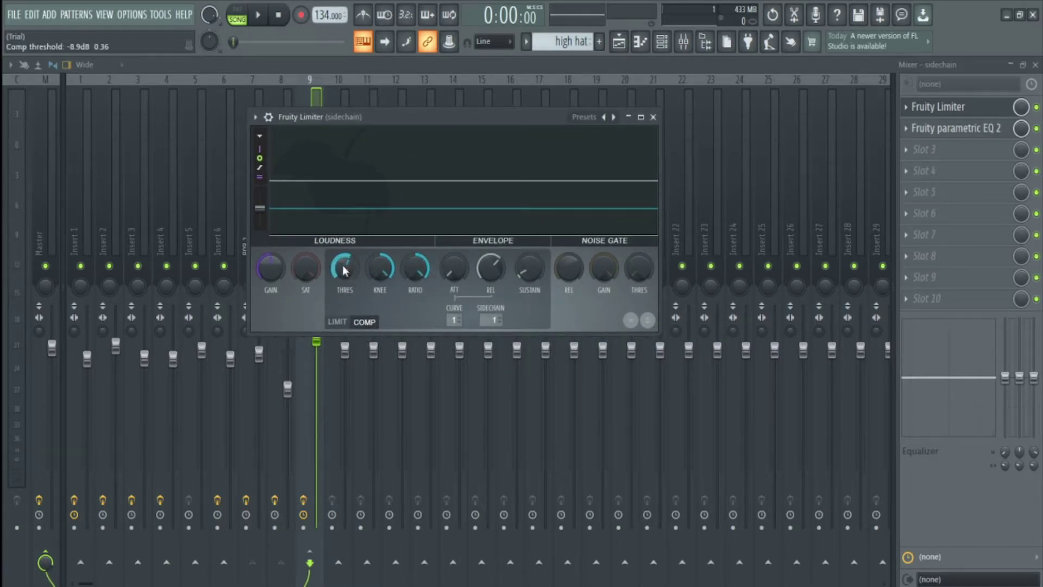
left_click(653, 118)
Inspect the frequency bands of Fruity parametric EQ 2 on the sidechain mixer track
left_click(934, 128)
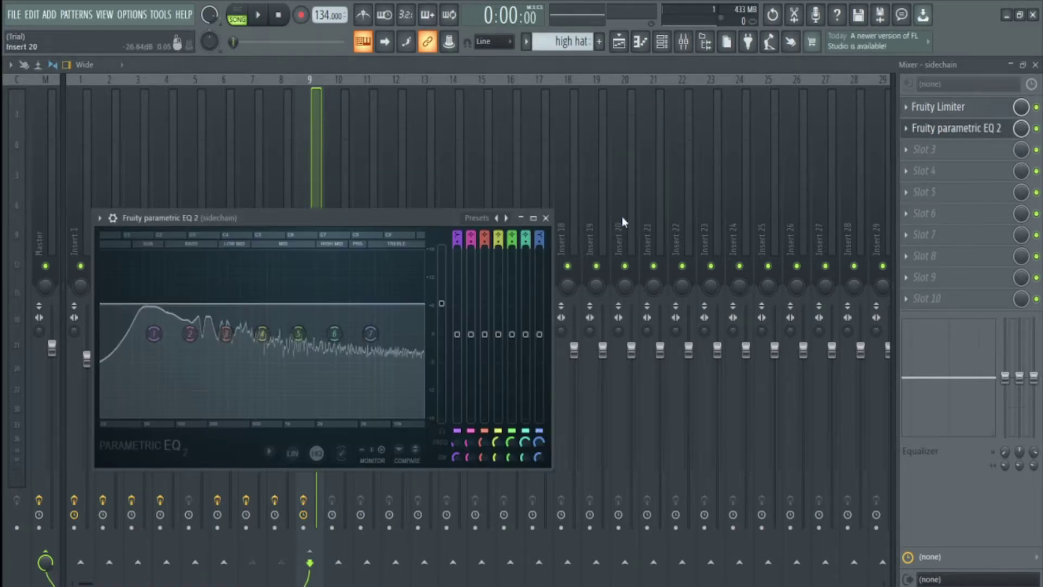
left_click_drag(318, 215, 585, 151)
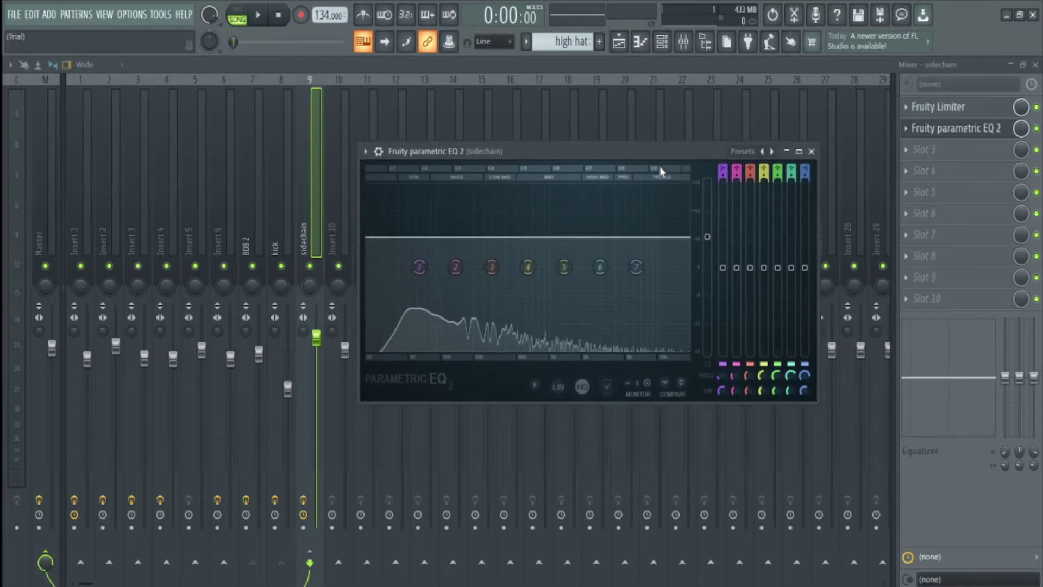
left_click(812, 152)
Review the Reverse 808 pattern's notes in the piano roll and its 808 sample's Reverse setting in the sampler
left_click(622, 43)
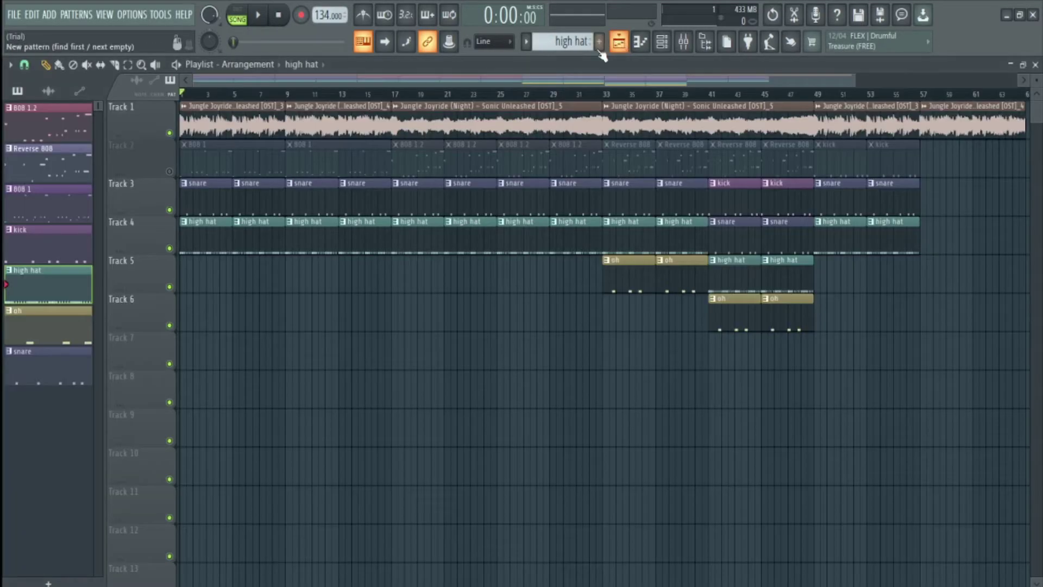
left_click(17, 138)
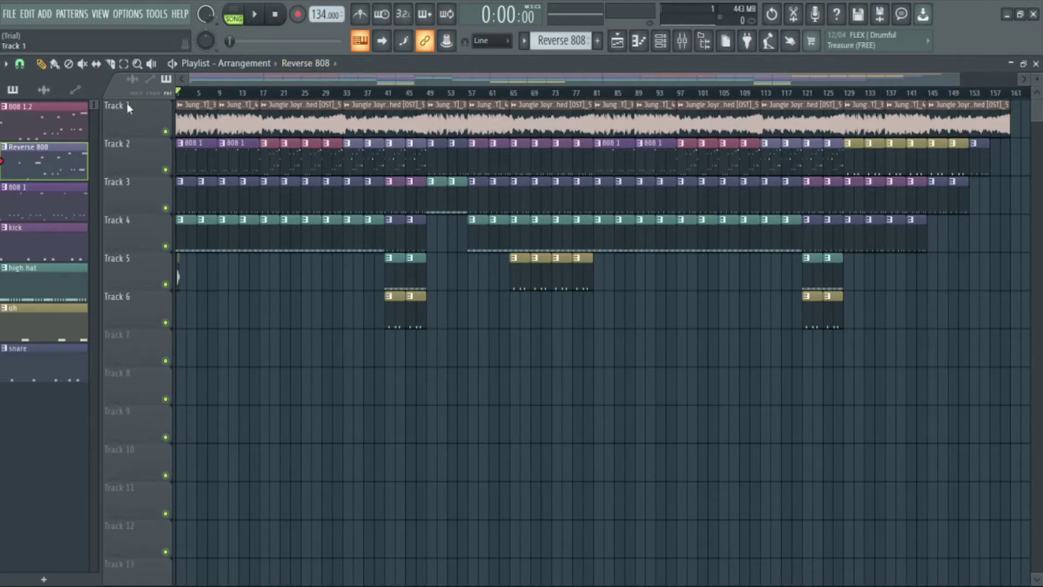
left_click(635, 49)
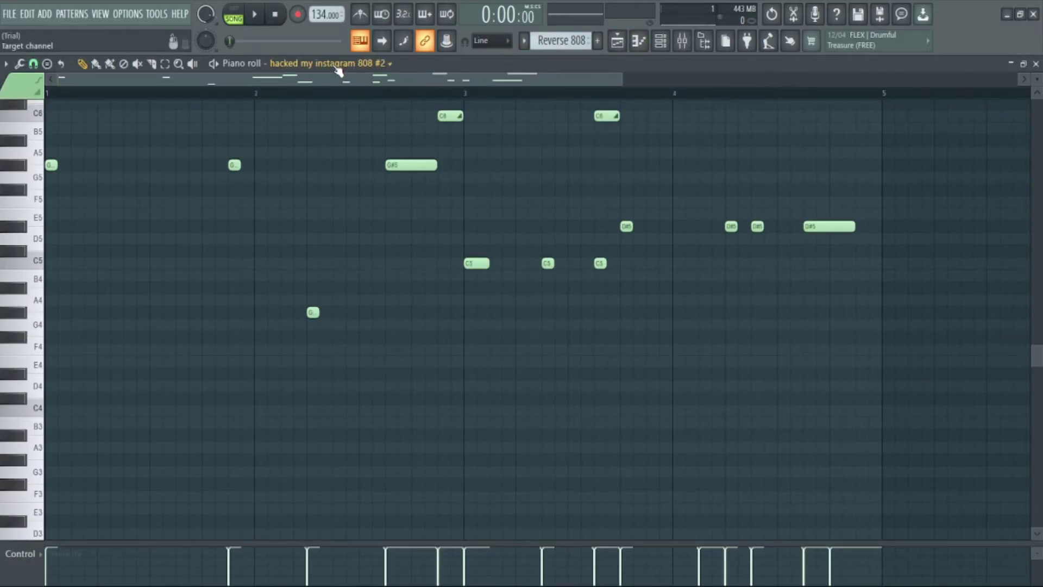
left_click(341, 64)
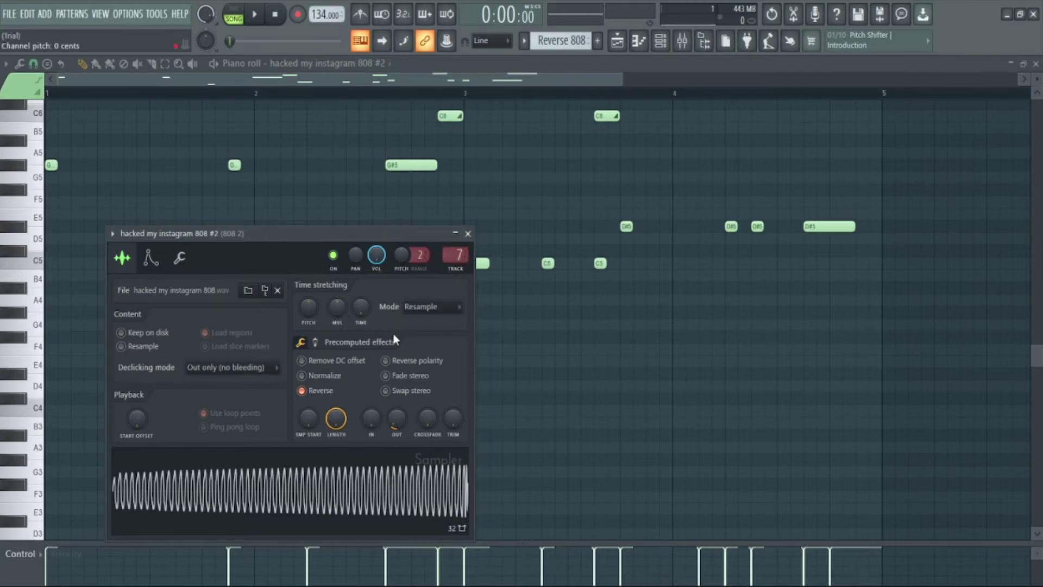
left_click(467, 235)
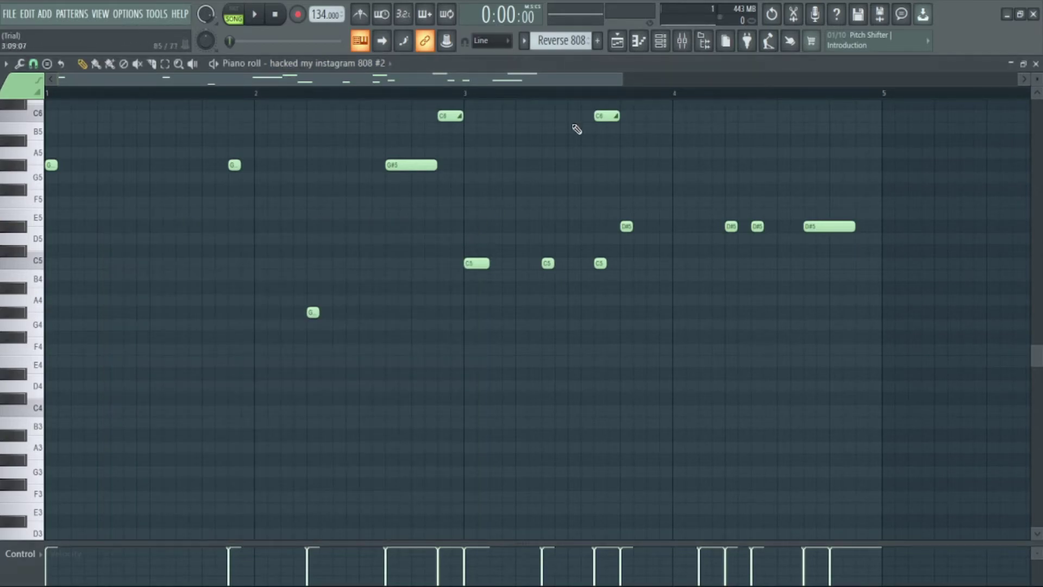
Play the full arrangement from the start in the playlist and stop playback near its end
left_click(620, 43)
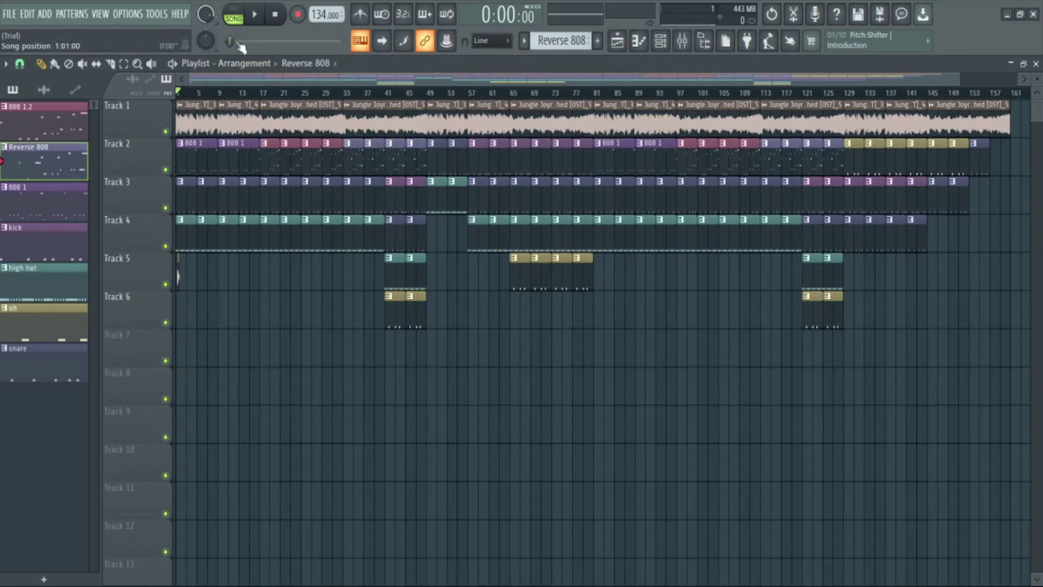
key("space")
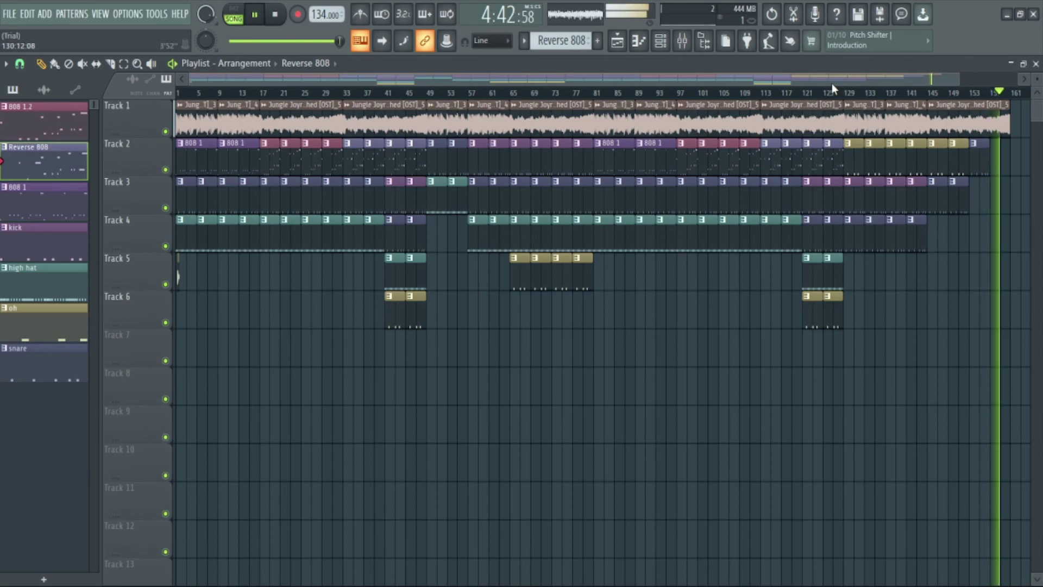
left_click_drag(833, 84, 967, 85)
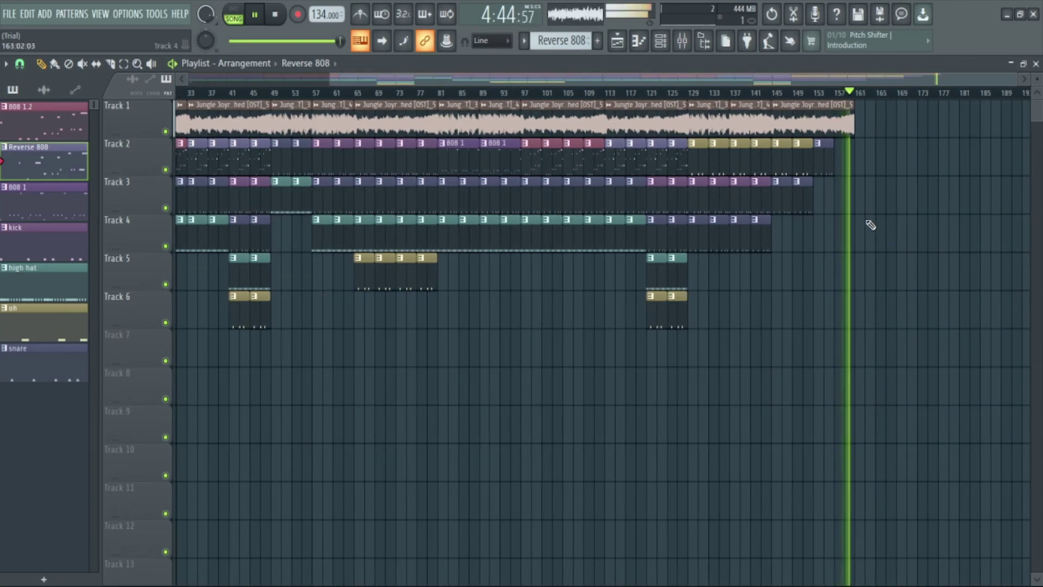
key("space")
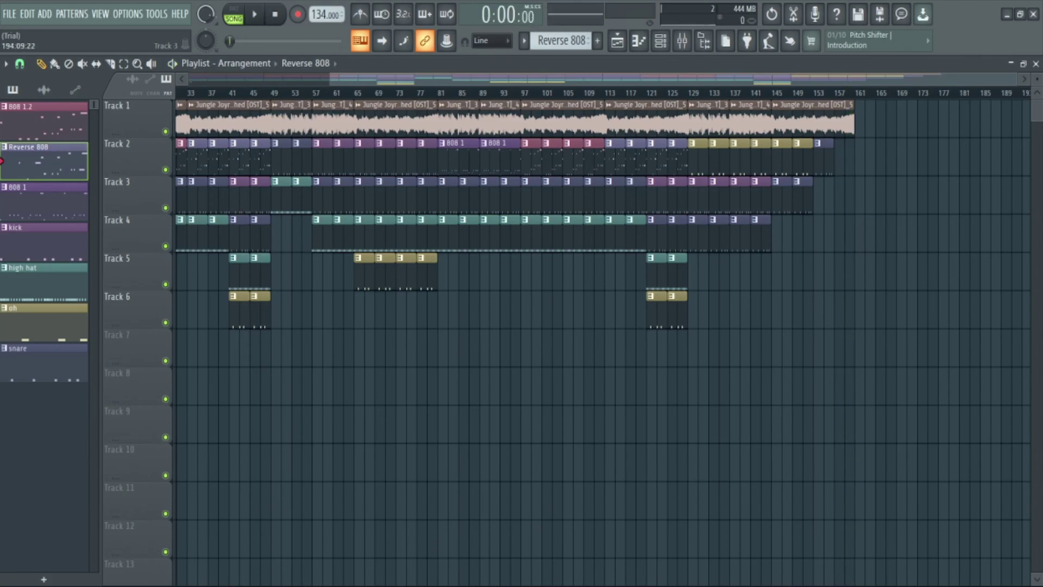